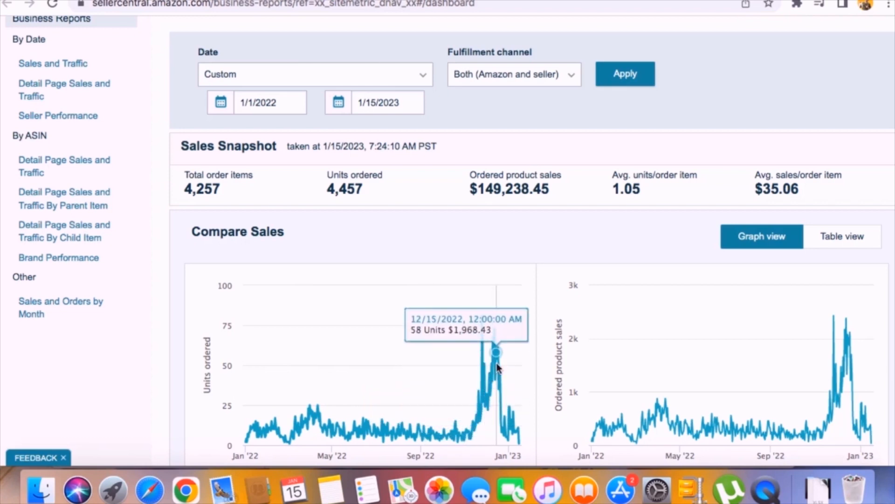
double_click(519, 190)
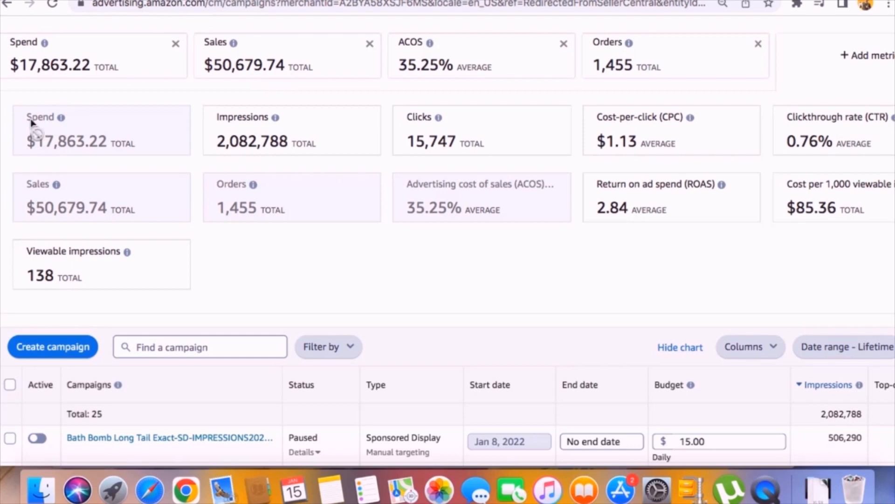
triple_click(66, 66)
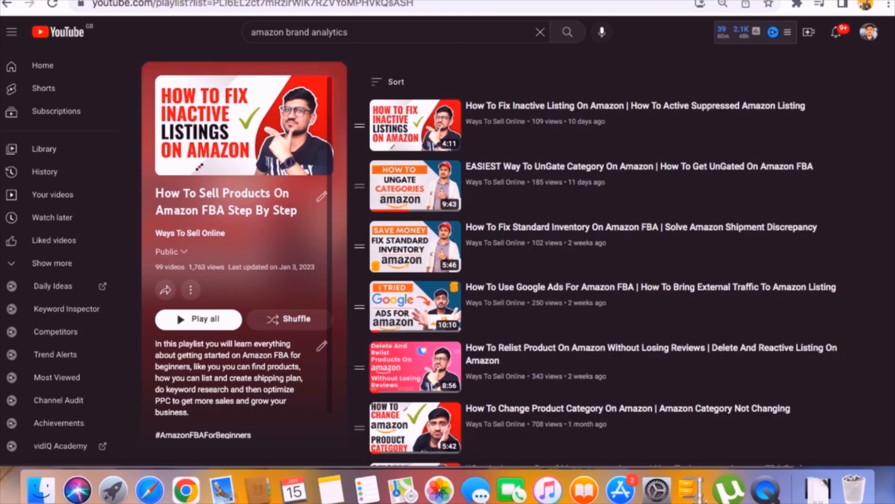
scroll(648, 202, down, 3)
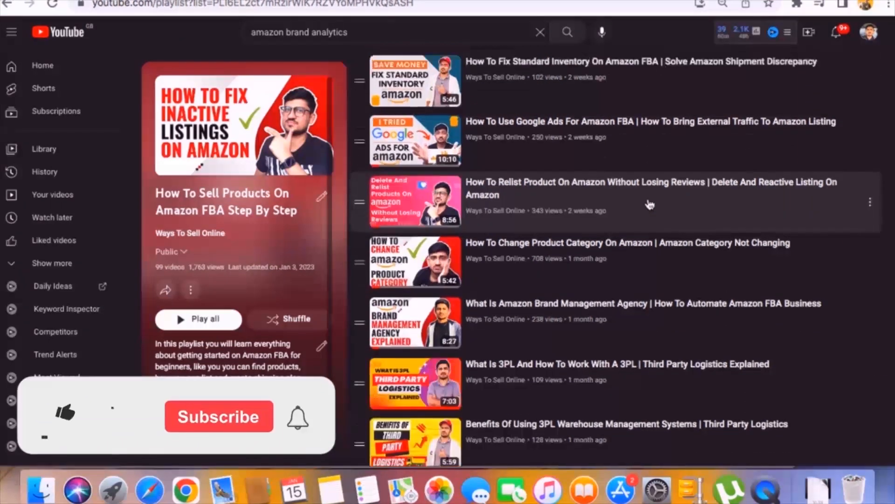
scroll(649, 204, up, 3)
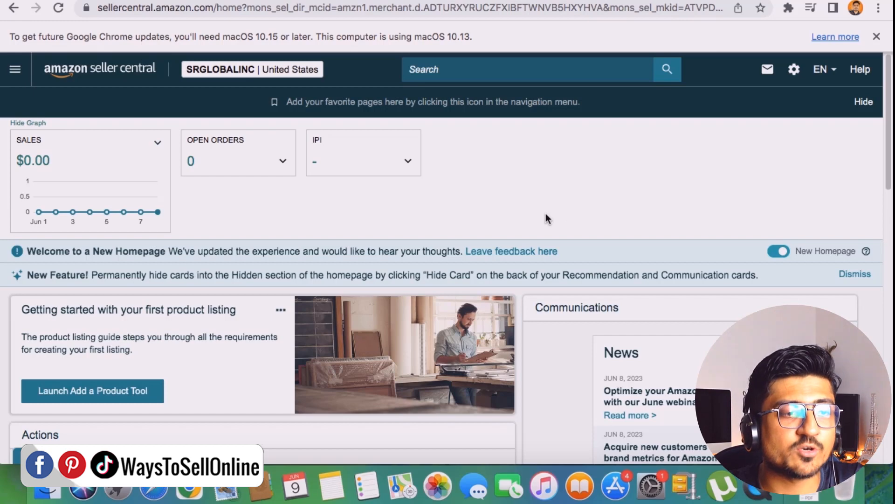
Step: Start adding a catalog product that is not yet sold on Amazon
click(15, 70)
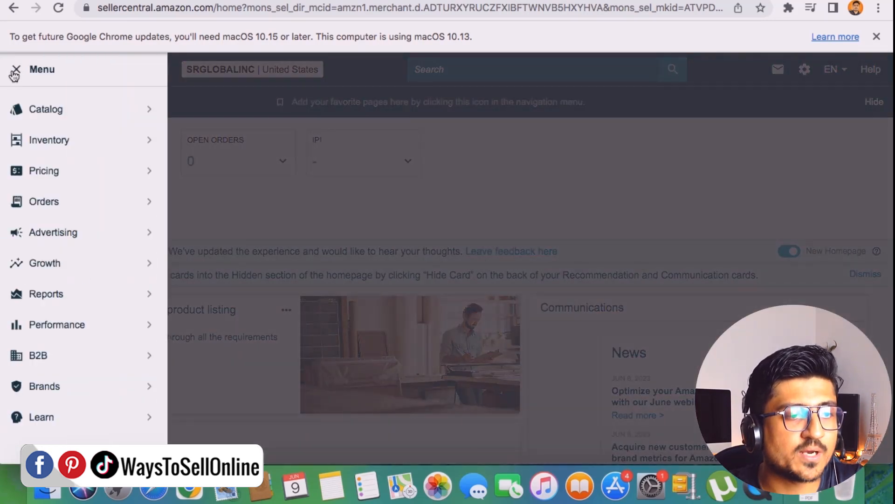
mouse_move(35, 108)
click(208, 112)
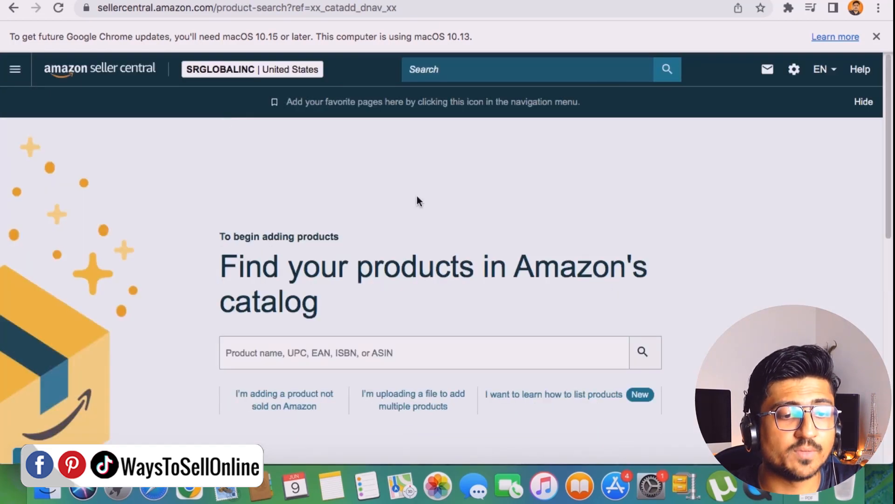
scroll(418, 198, down, 5)
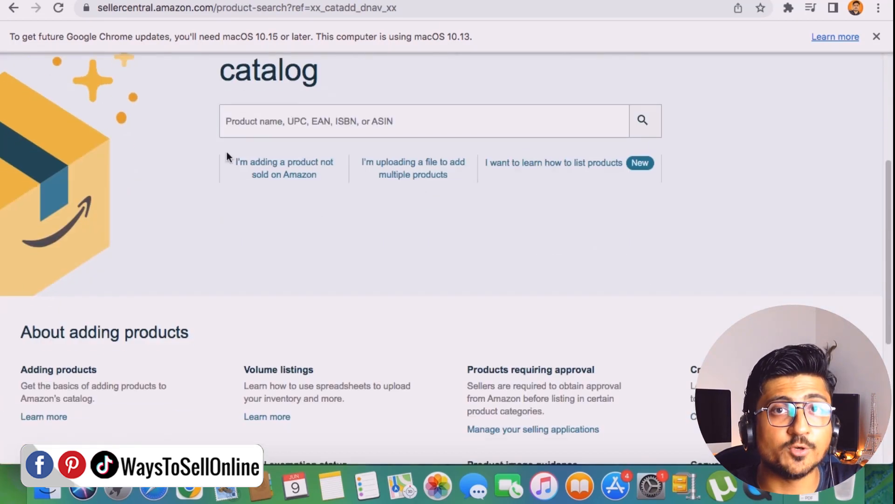
drag(226, 153, 328, 183)
click(315, 181)
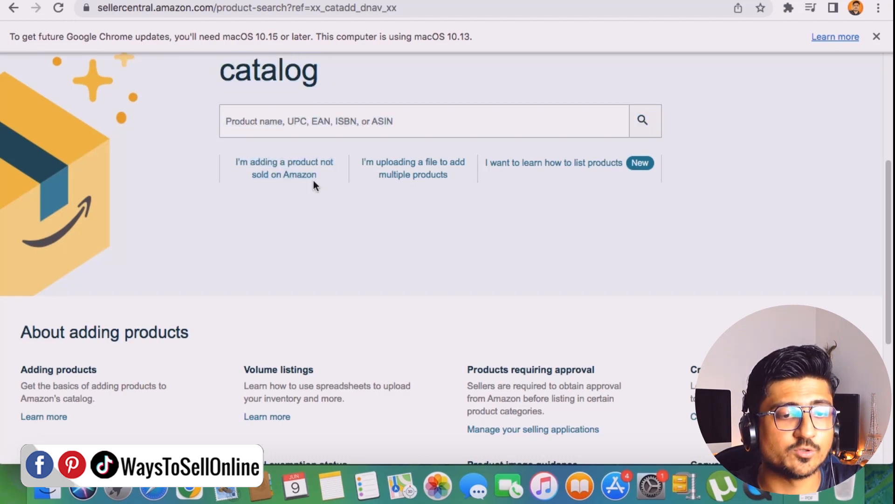
click(292, 167)
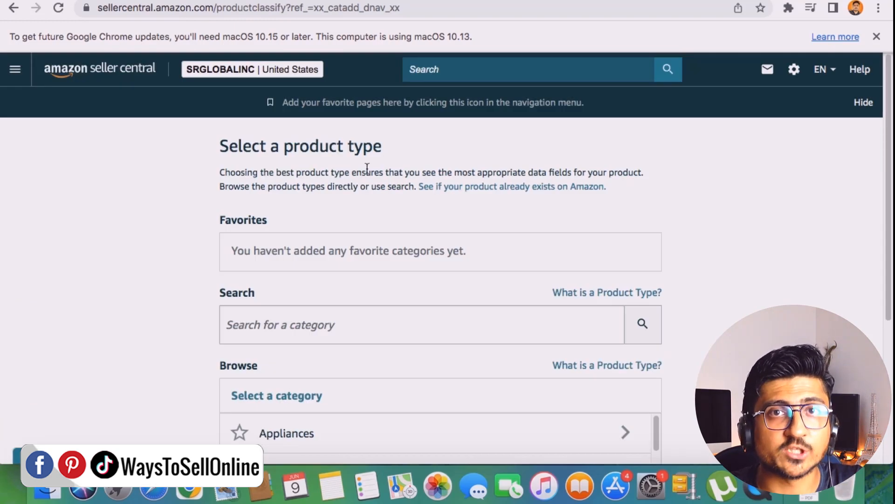
Step: Choose the Shower Mirrors product type under Home & Kitchen > Bath > Bathroom Accessories > Bathroom Mirrors
scroll(756, 270, down, 5)
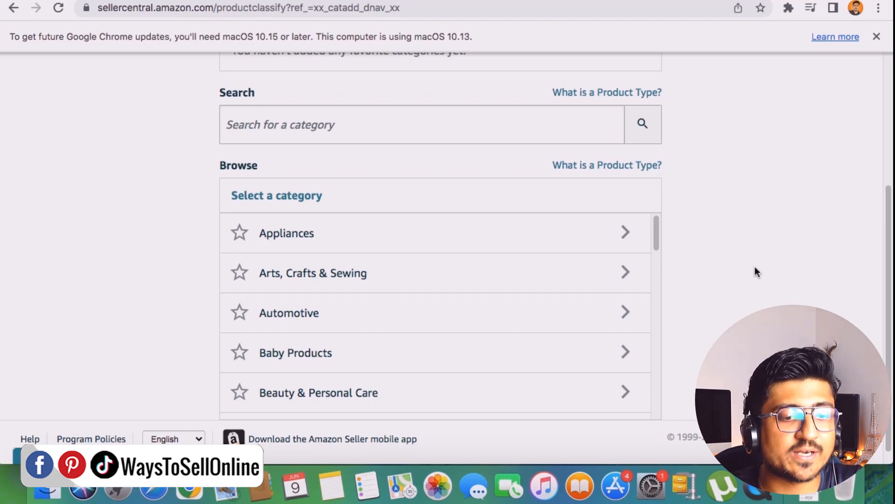
scroll(516, 316, down, 4)
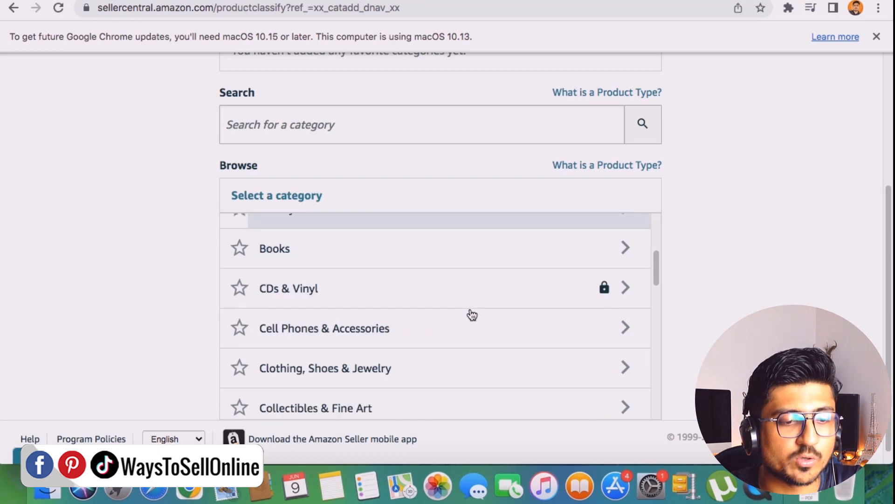
scroll(396, 313, down, 7)
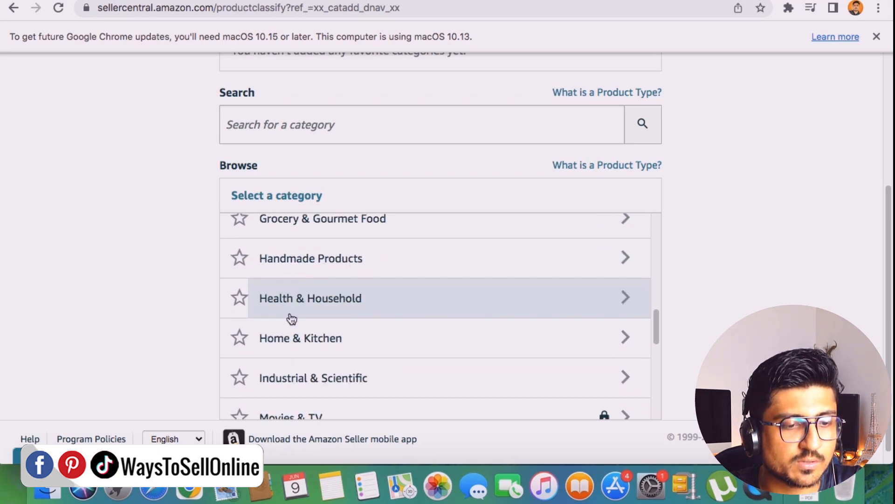
click(340, 340)
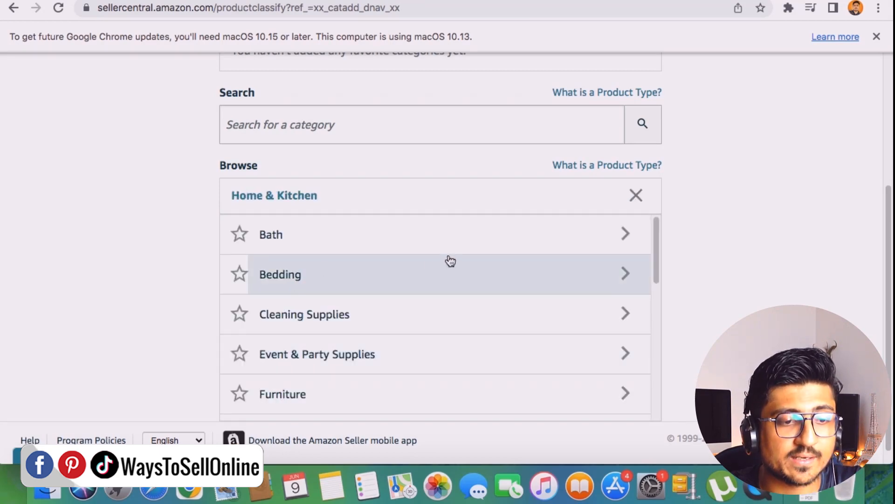
click(436, 240)
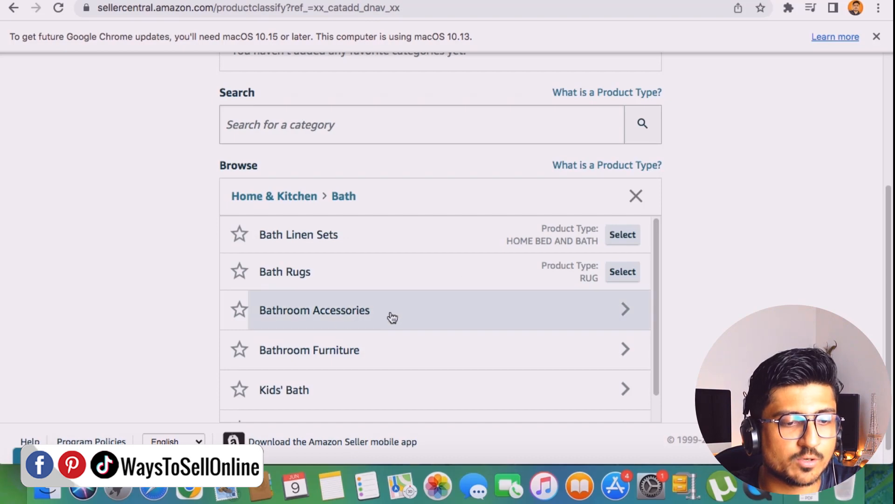
click(390, 313)
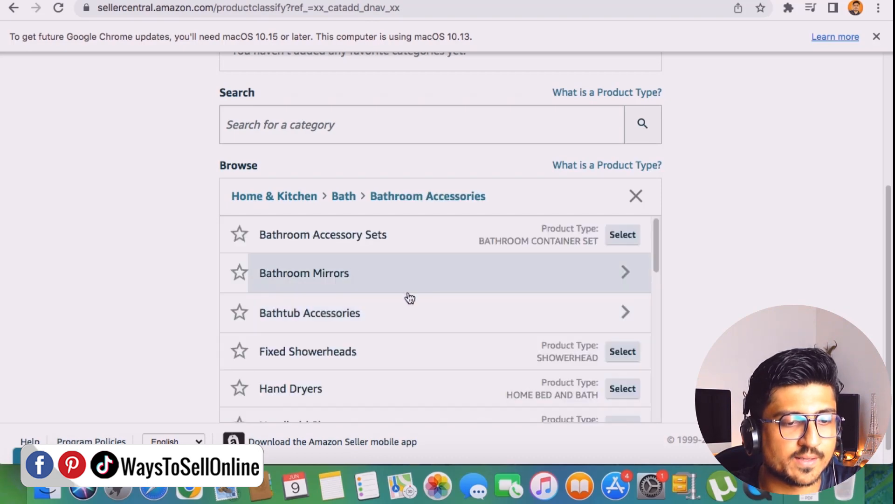
click(417, 278)
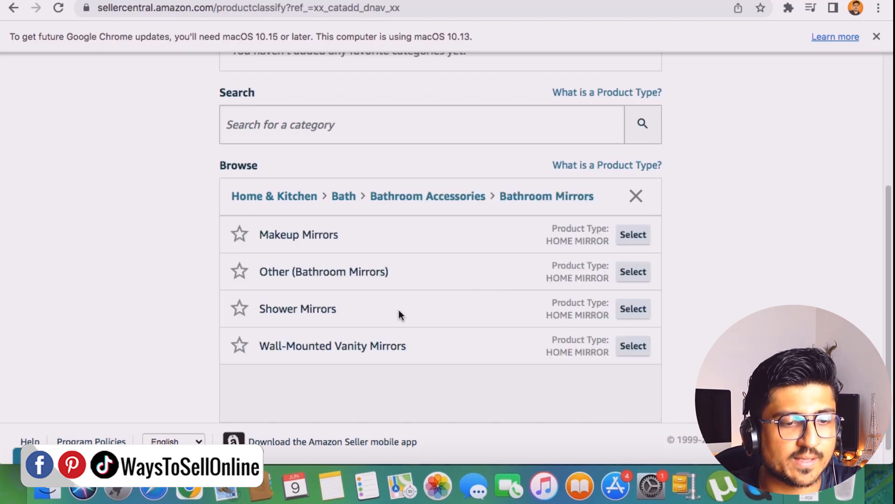
click(633, 309)
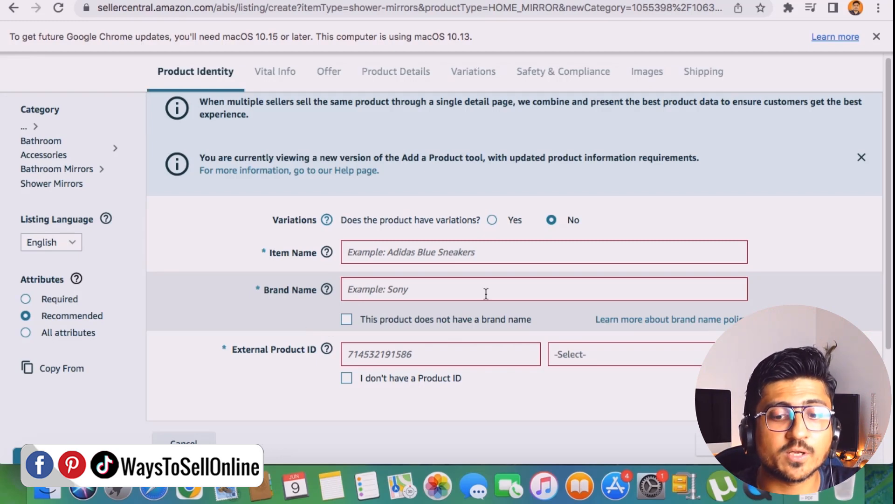
Step: Enter "Bathroom mirros" as the item name in the product identity form
scroll(606, 295, down, 3)
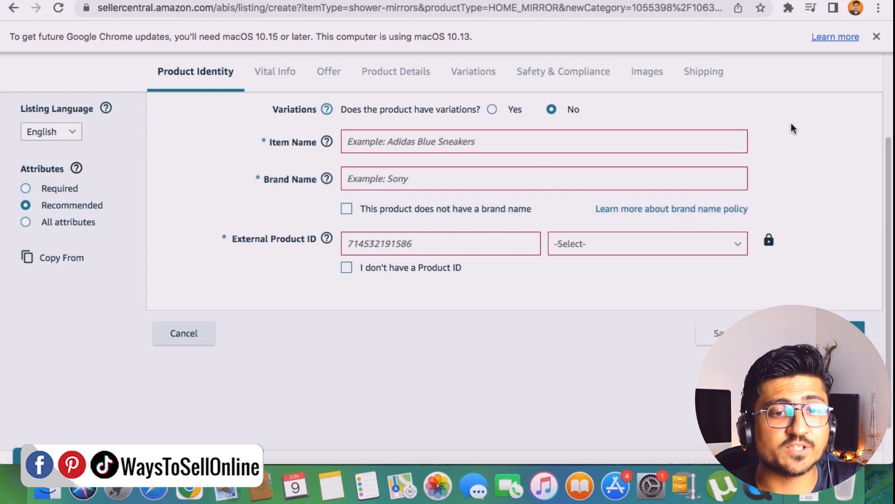
click(678, 142)
text(Ba)
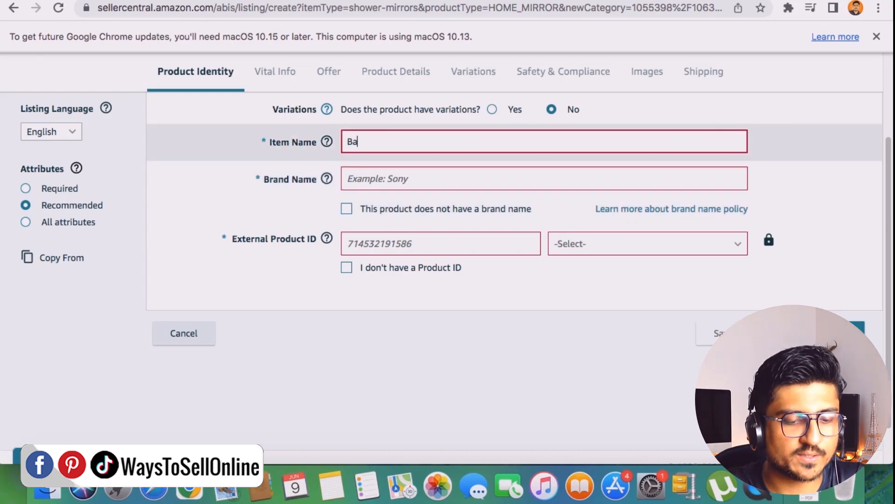
text(throom mirros)
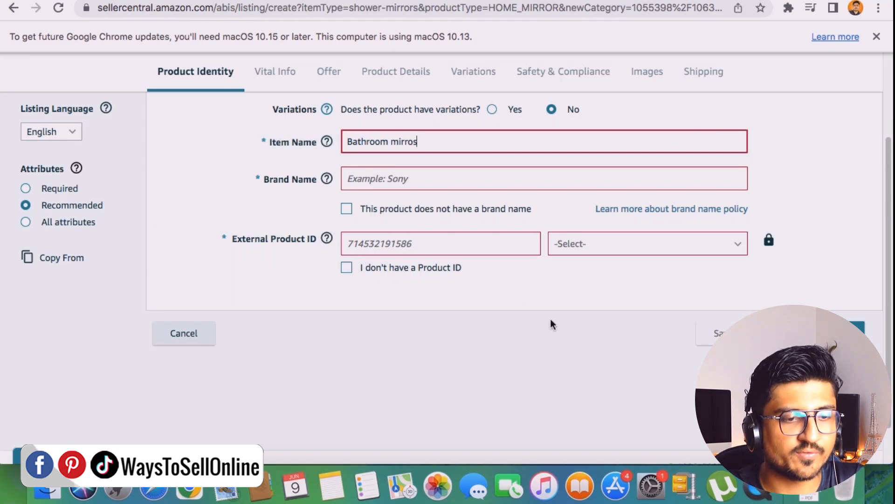
click(457, 243)
key(super+v)
click(612, 252)
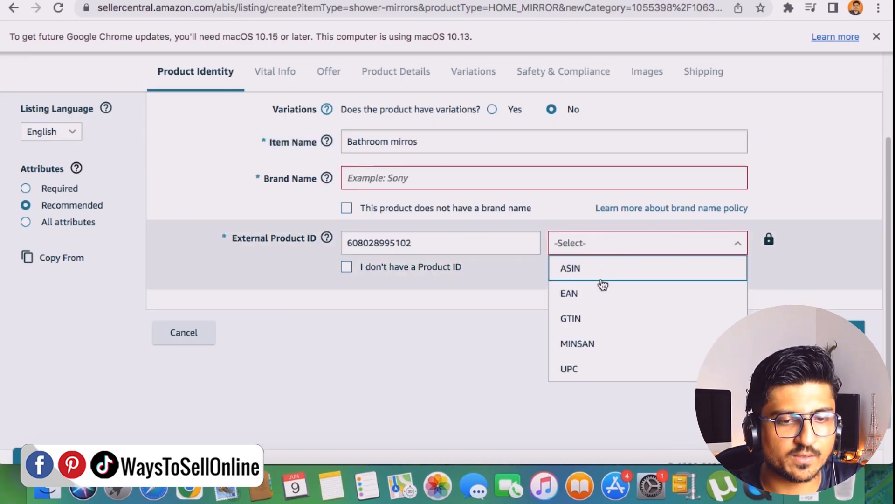
click(595, 371)
Step: Enter "Ways To Sell Online" as the brand name and submit the product identity details
click(427, 180)
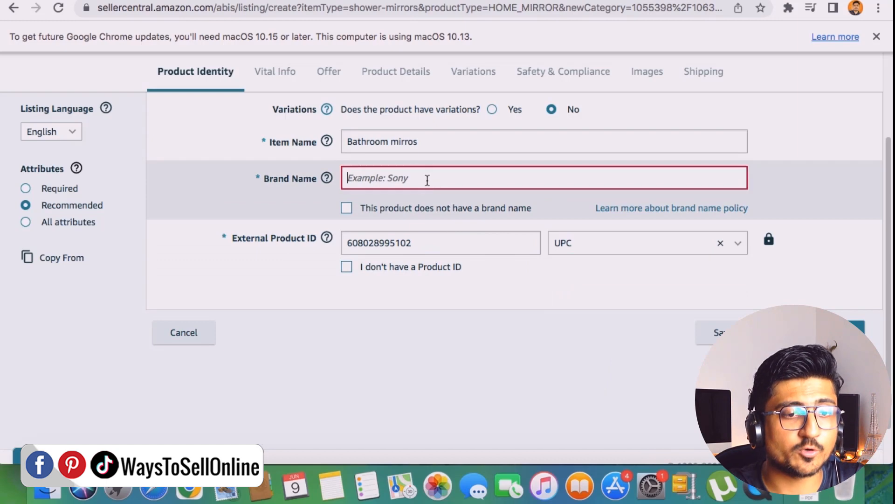
text(Ways )
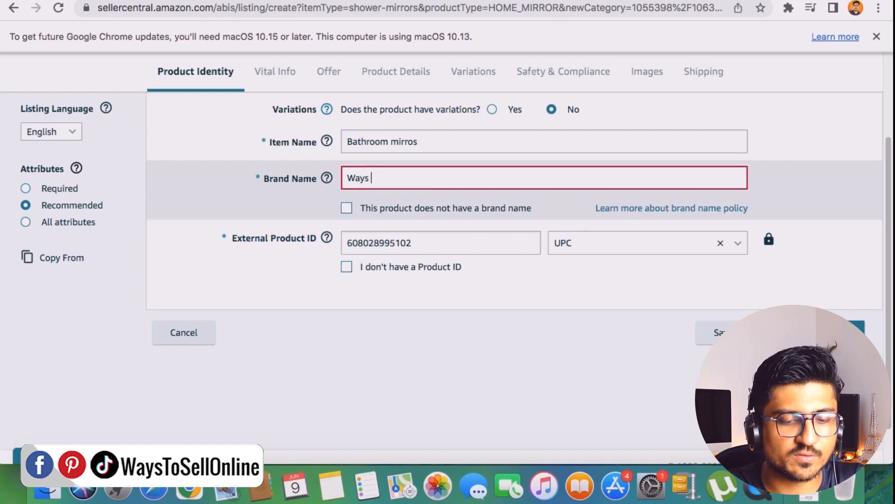
text(To Sell Olin)
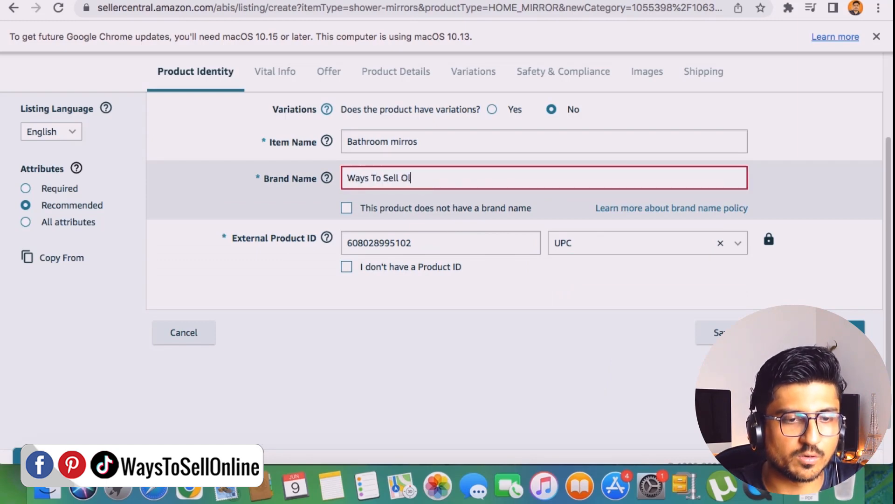
key(BackSpace)
key(BackSpace)
key(BackSpace)
text(nline)
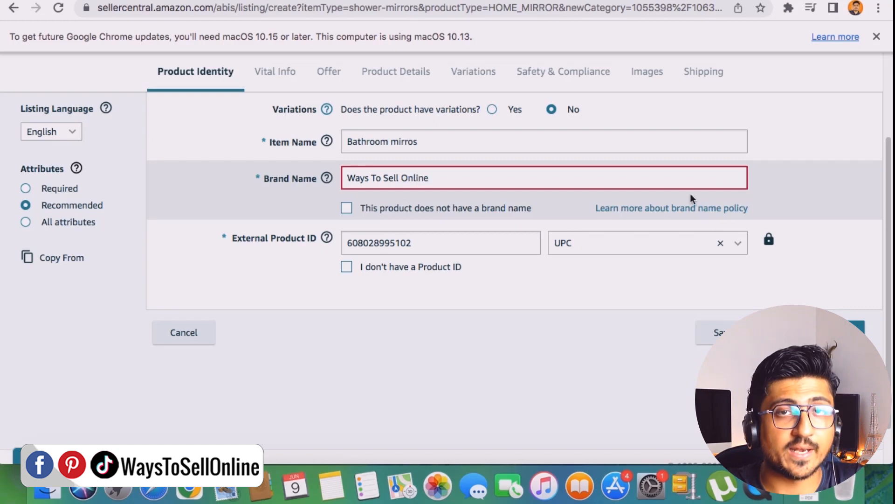
click(817, 189)
scroll(605, 322, up, 1)
click(842, 357)
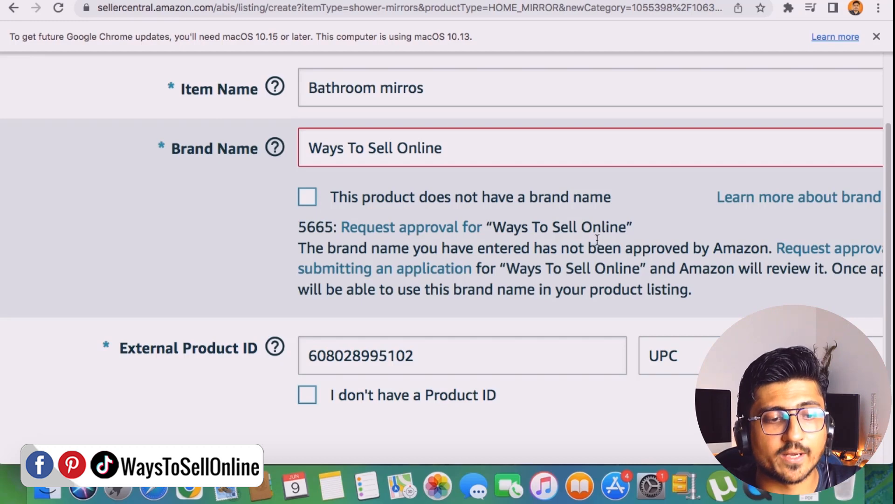
Step: Read the brand name approval message and mark the product as not having a brand name
drag(298, 248, 733, 252)
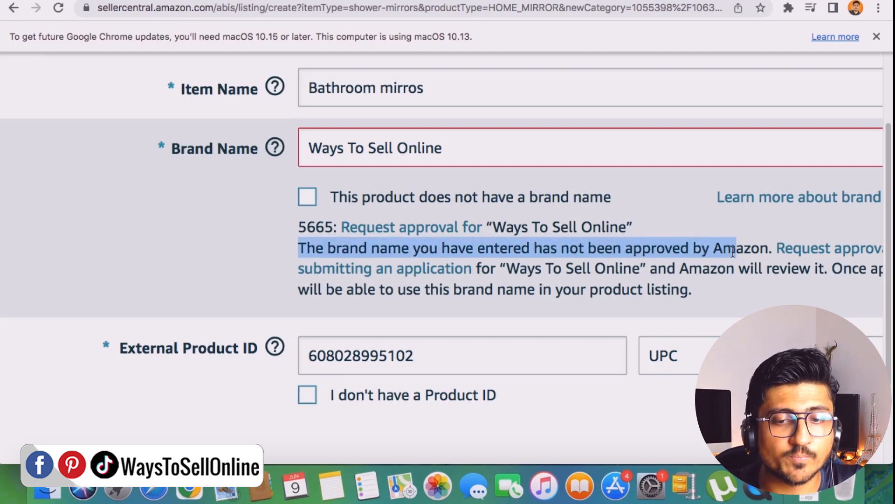
scroll(733, 251, right, 5)
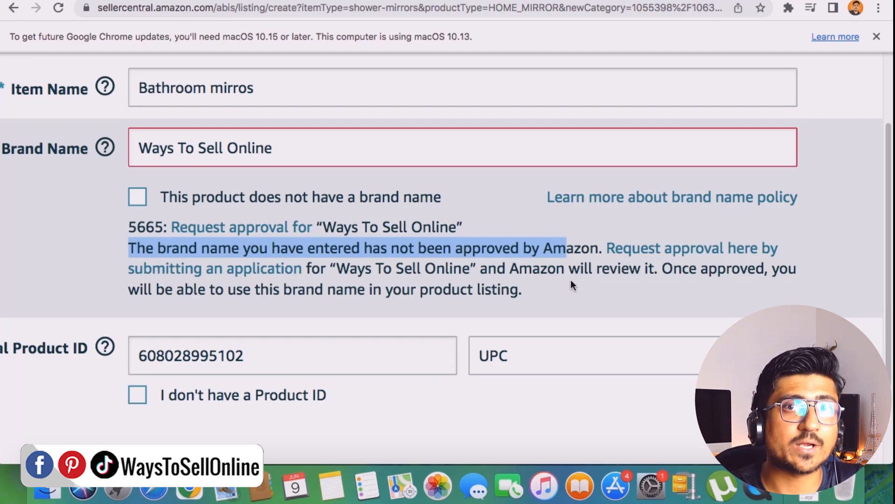
click(142, 201)
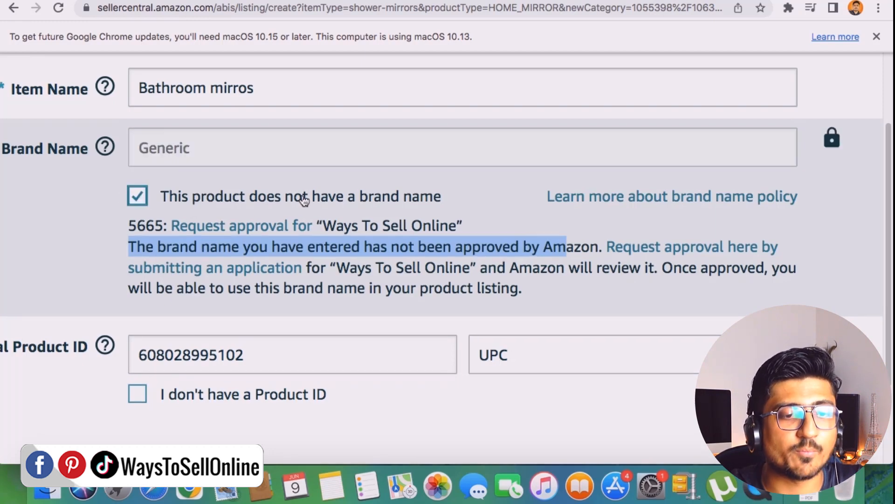
click(197, 172)
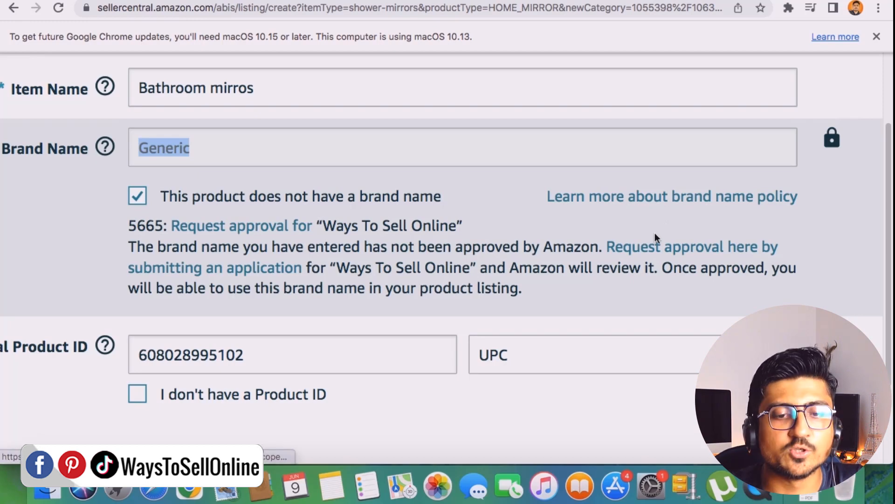
Step: Open the approval application for the Ways To Sell Online brand and review its required information, including the optional brand website URL
click(653, 245)
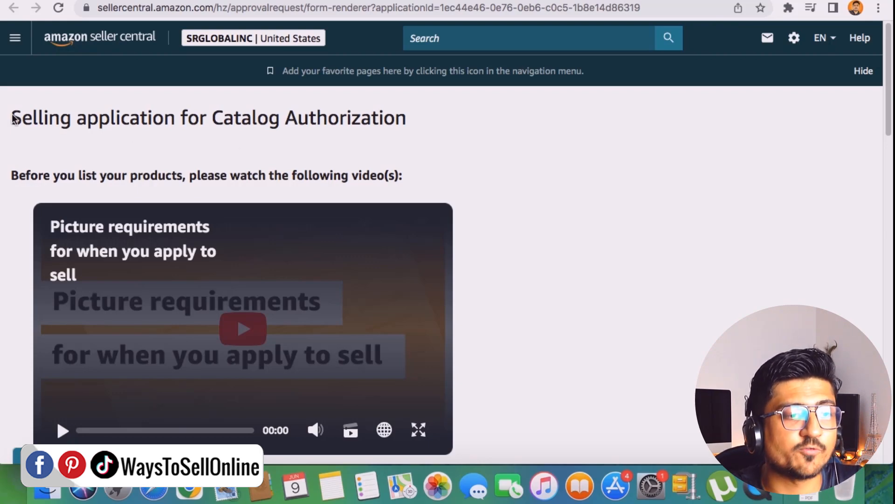
drag(12, 117, 414, 135)
scroll(536, 219, down, 1)
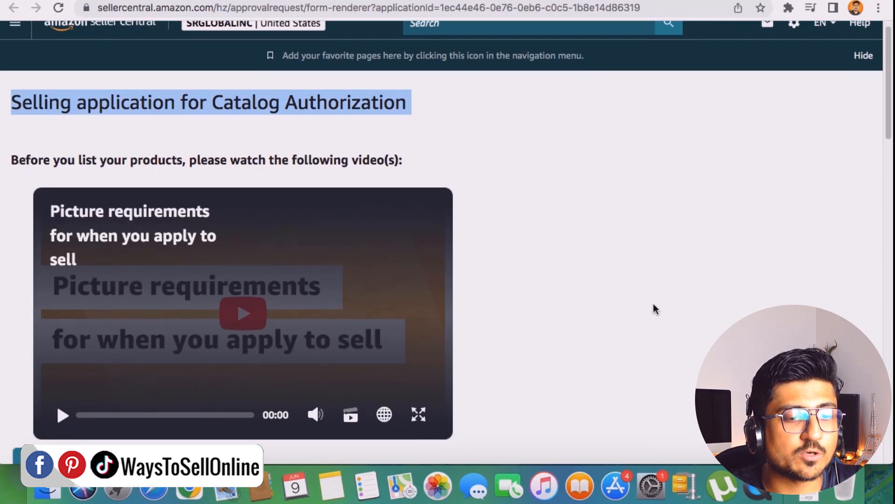
scroll(654, 303, down, 10)
scroll(575, 279, up, 2)
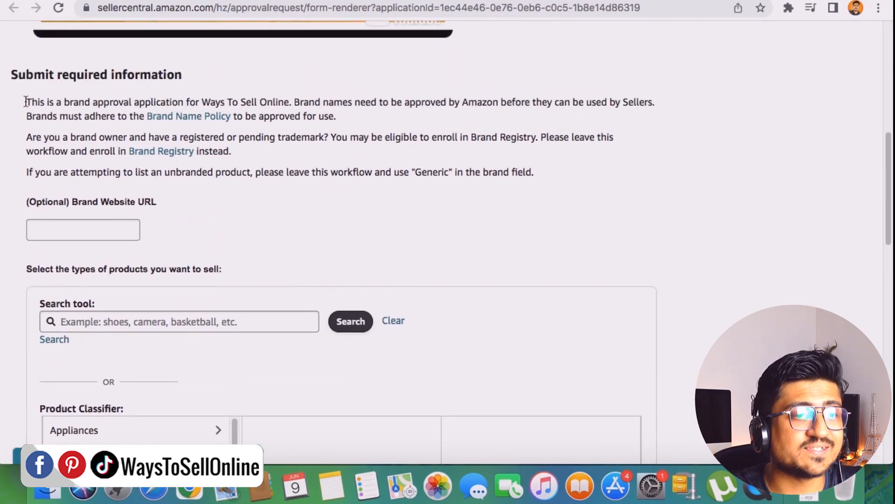
drag(26, 102, 342, 103)
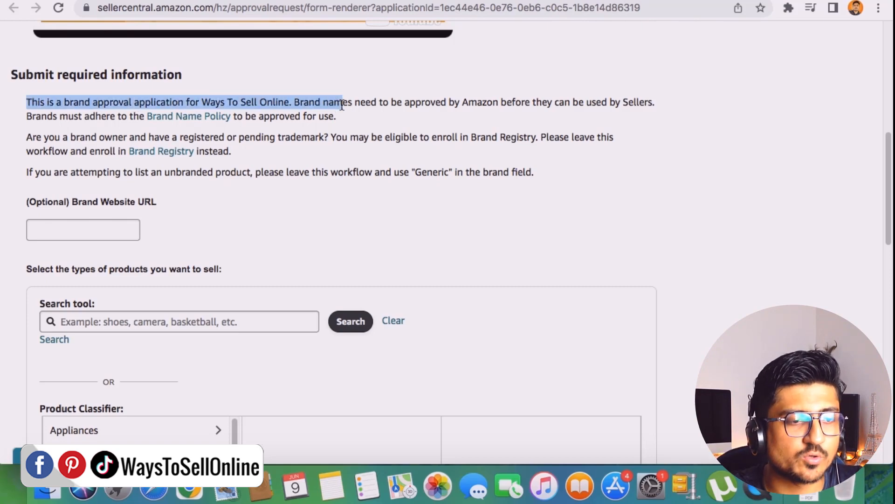
click(28, 202)
drag(28, 201, 259, 208)
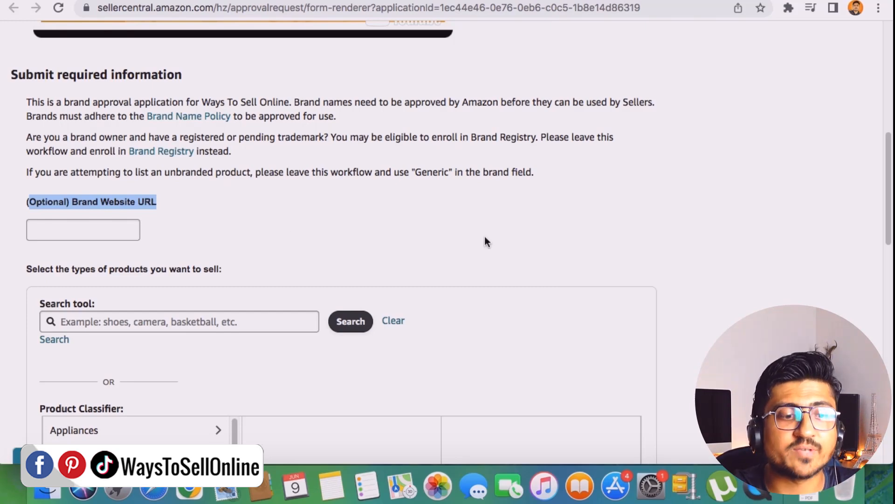
Step: Select Shower Mirrors under Home & Kitchen, Bath, Bathroom Accessories, Bathroom Mirrors as the product type to sell and check the selection summary
scroll(751, 252, down, 5)
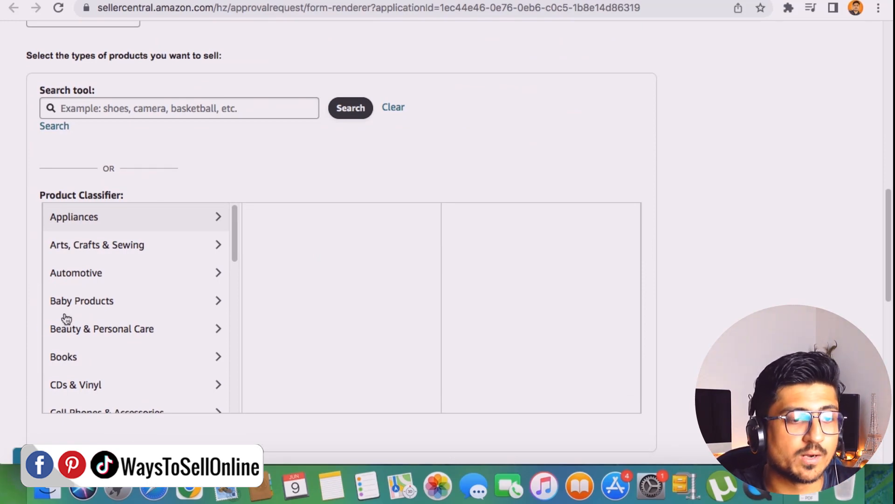
scroll(105, 314, down, 5)
click(116, 358)
click(292, 215)
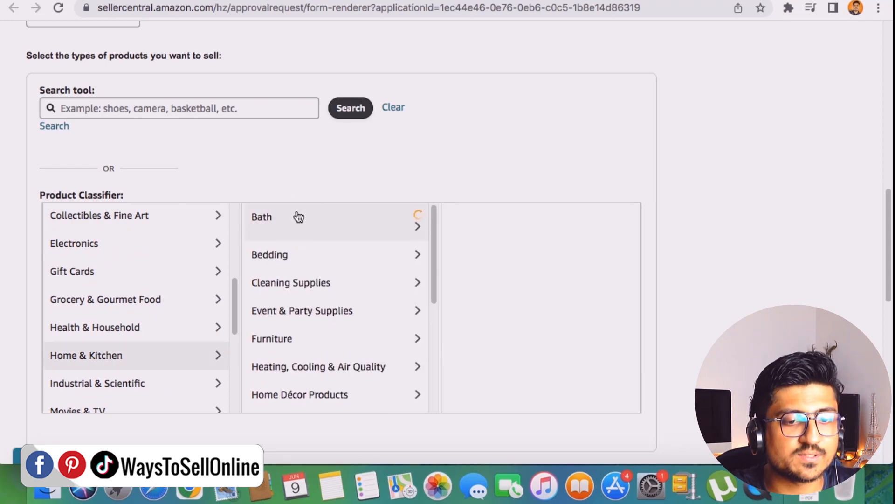
click(553, 278)
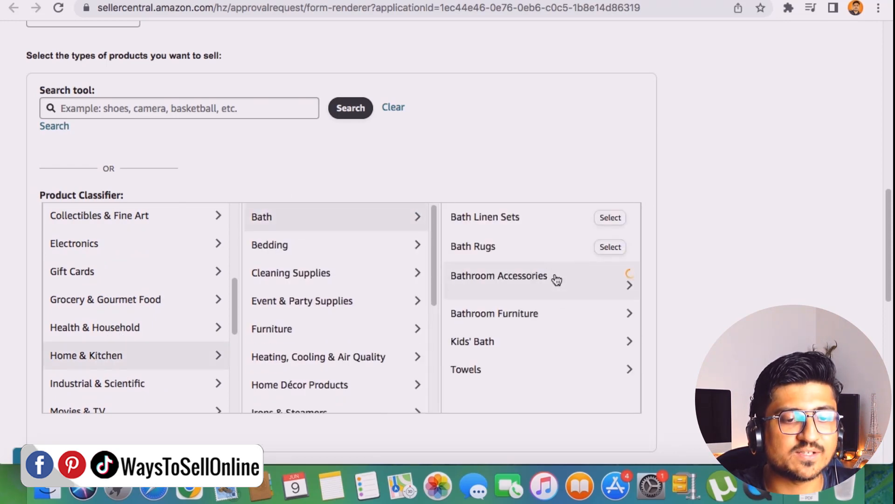
click(549, 247)
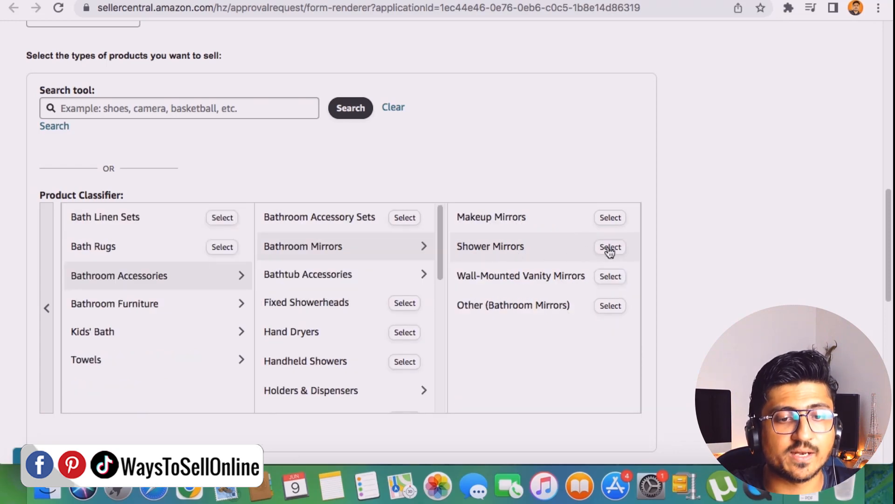
click(610, 247)
scroll(538, 289, down, 5)
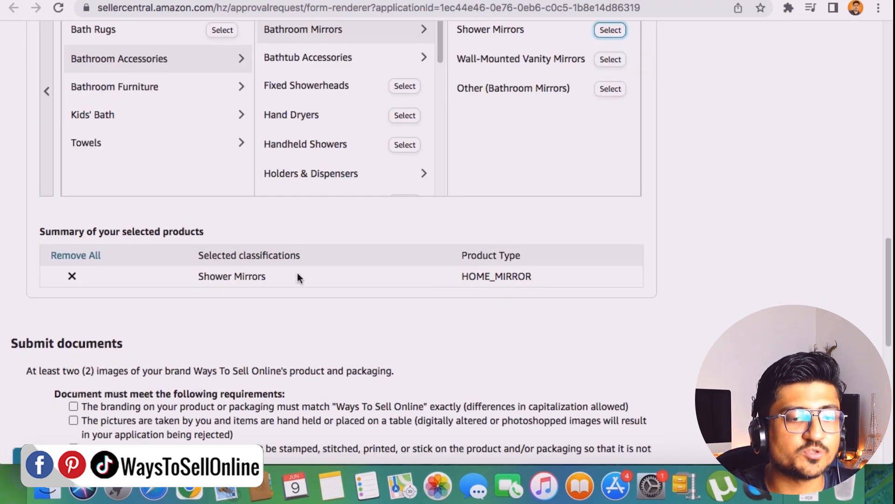
drag(193, 275, 580, 269)
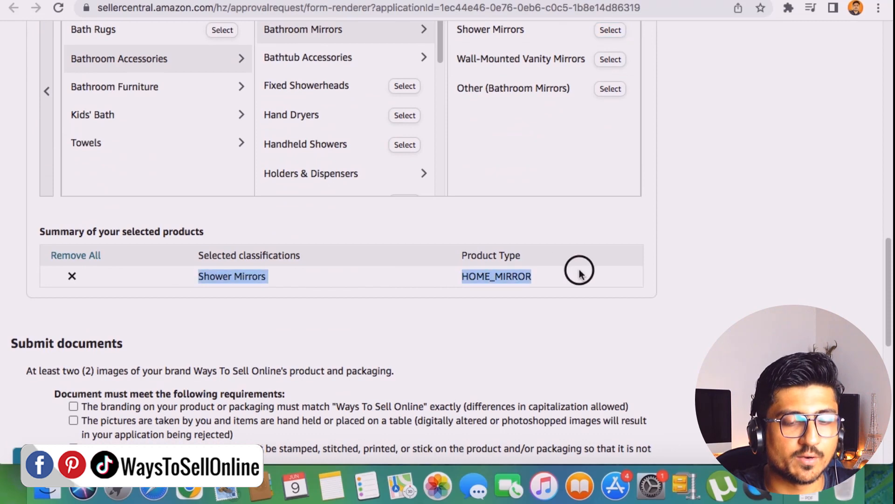
click(787, 279)
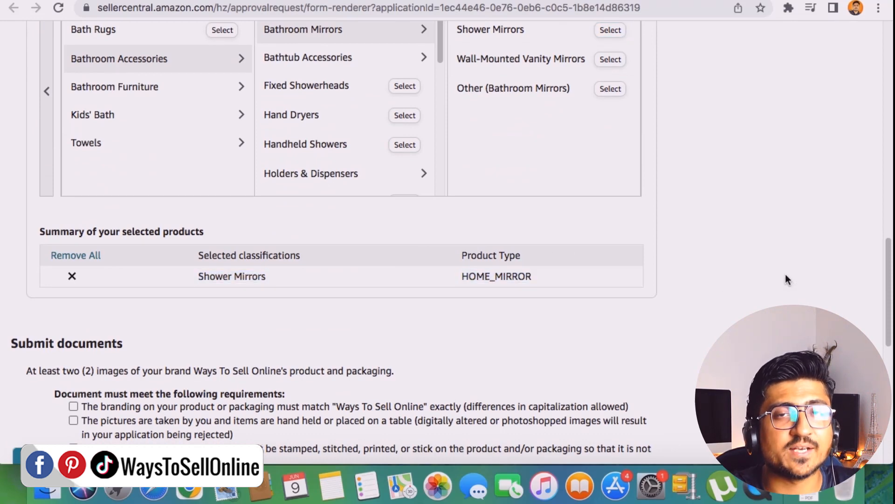
Step: Review the image requirements for the brand's product and packaging, the file upload area, and the contact information fields of the application
scroll(623, 286, down, 6)
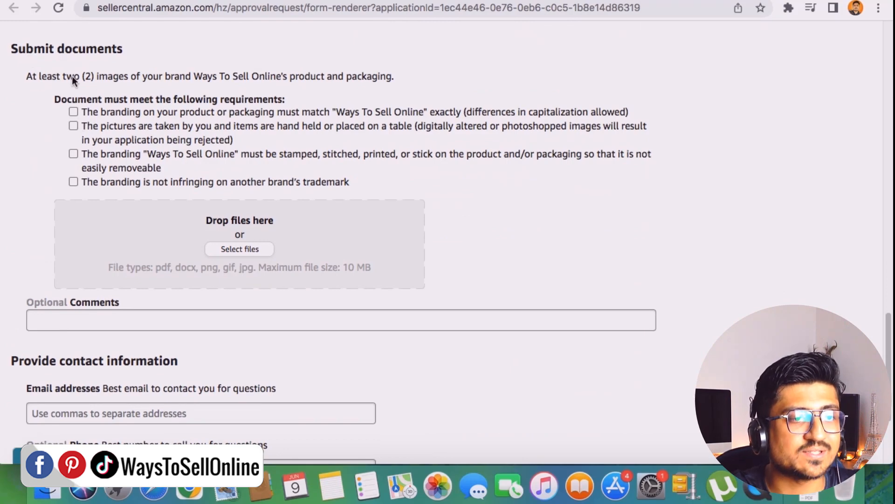
scroll(32, 77, up, 5)
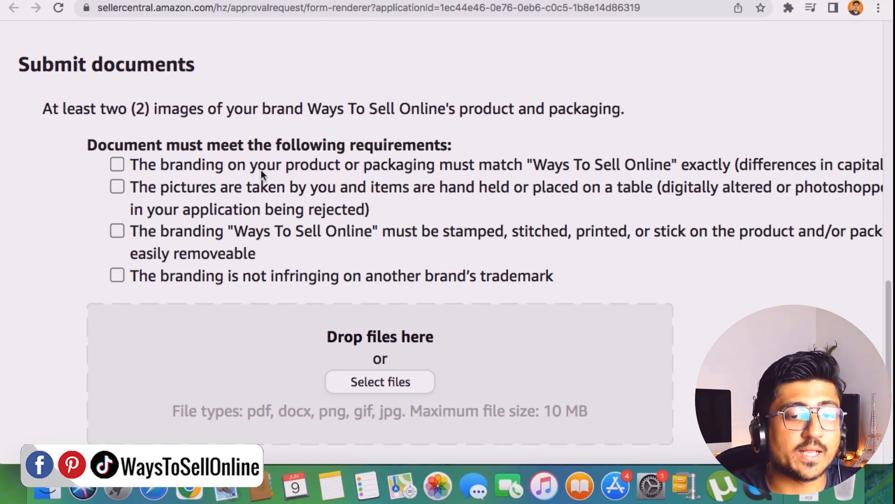
scroll(261, 170, right, 2)
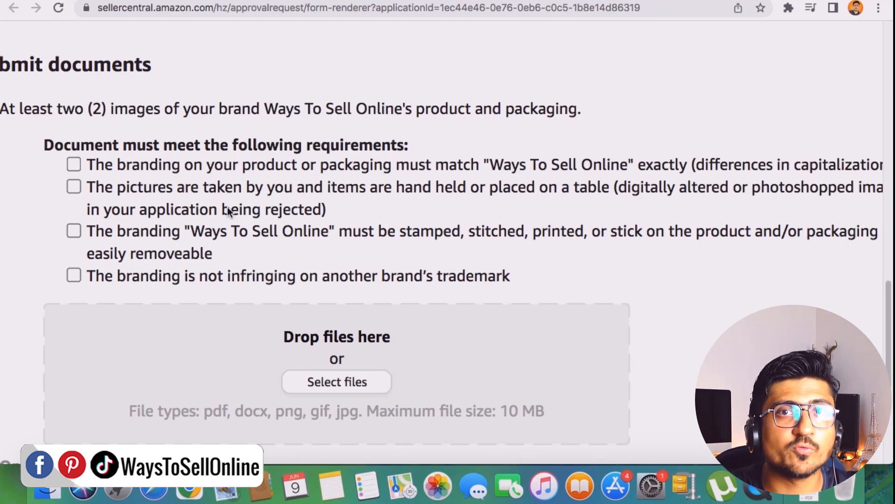
scroll(228, 207, down, 5)
scroll(228, 206, down, 5)
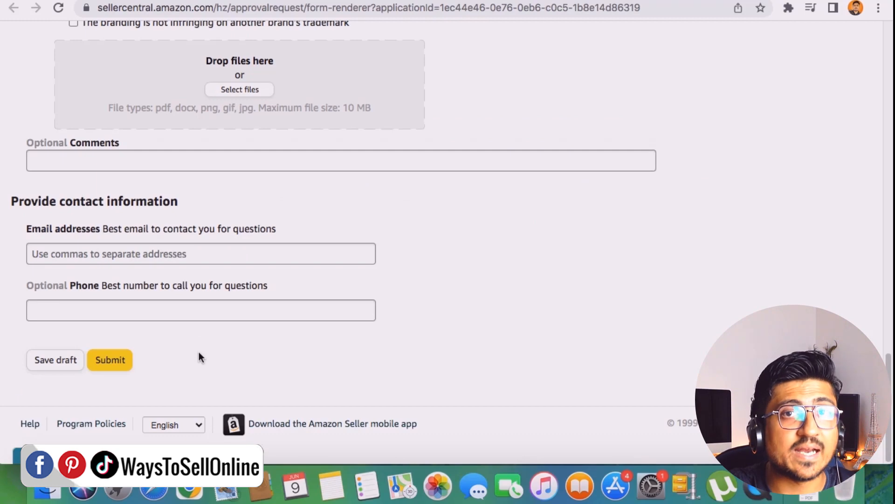